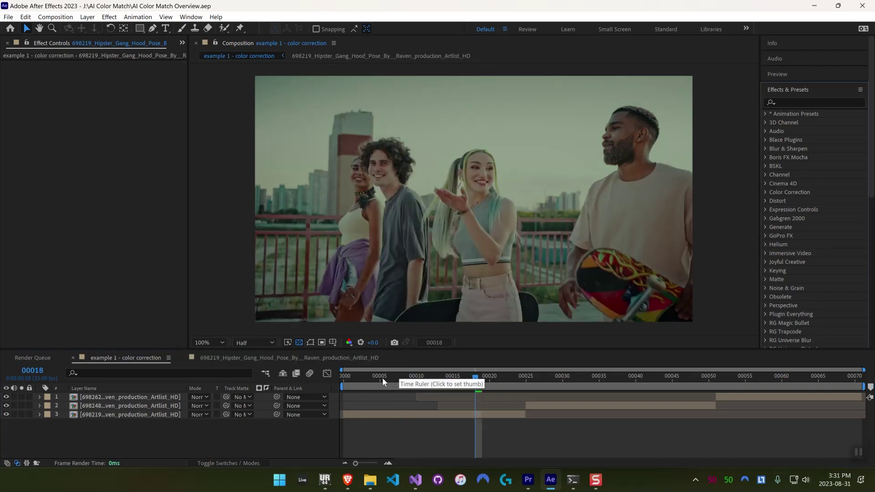
# Step: Scrub the composition timeline to preview the three group clips
pyautogui.moveTo(383, 378)
pyautogui.mouseDown()
pyautogui.moveTo(569, 396)
pyautogui.moveTo(707, 382)
pyautogui.moveTo(786, 394)
pyautogui.moveTo(536, 390)
pyautogui.moveTo(382, 374)
pyautogui.moveTo(579, 365)
pyautogui.moveTo(745, 386)
pyautogui.moveTo(362, 380)
pyautogui.moveTo(528, 377)
pyautogui.moveTo(465, 386)
pyautogui.moveTo(423, 384)
pyautogui.moveTo(575, 368)
pyautogui.moveTo(704, 371)
pyautogui.moveTo(408, 340)
pyautogui.moveTo(487, 373)
pyautogui.moveTo(583, 383)
pyautogui.moveTo(754, 377)
pyautogui.moveTo(399, 379)
pyautogui.moveTo(445, 387)
pyautogui.mouseUp()
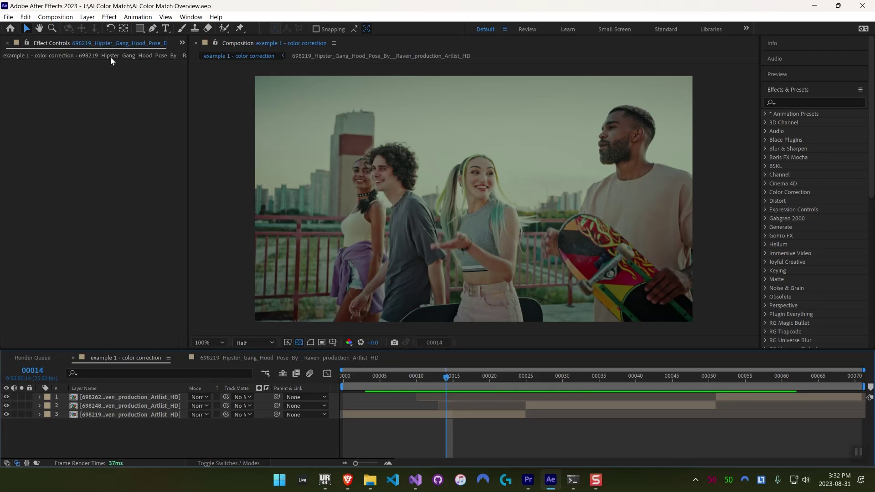
# Step: Freeze the style layer on its current frame using Time > Freeze Frame
pyautogui.click(781, 398)
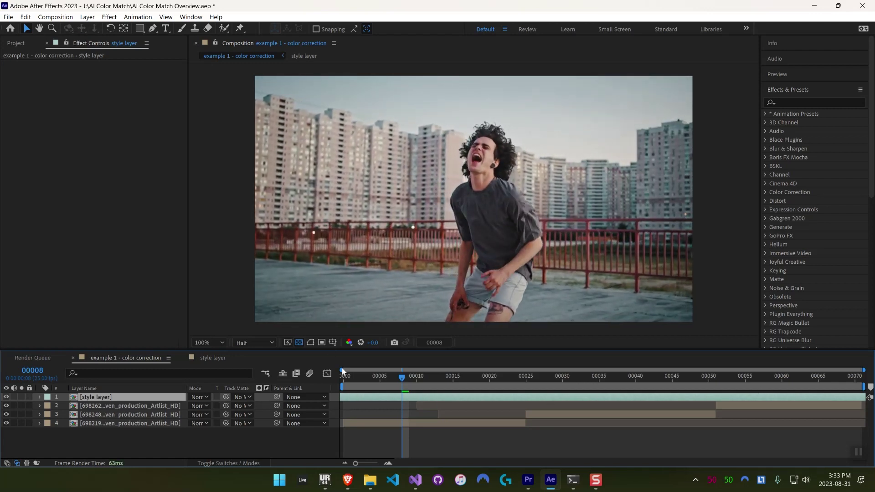
pyautogui.rightClick(424, 398)
pyautogui.moveTo(447, 165)
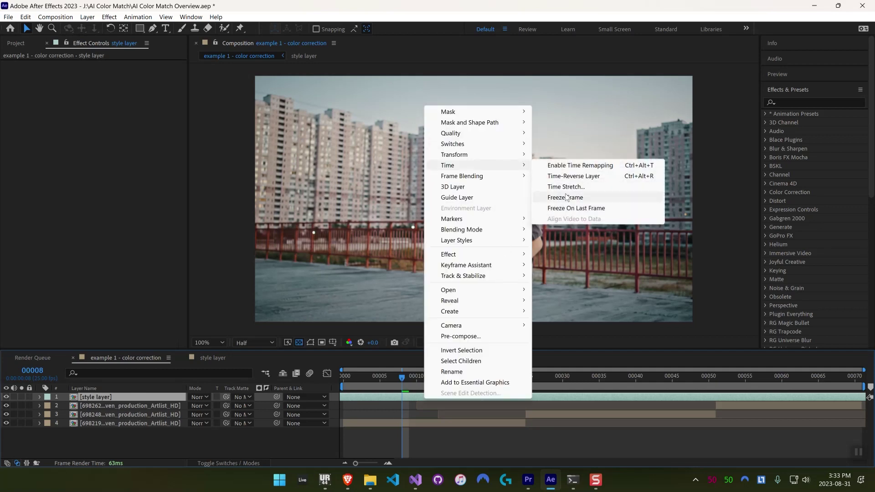
pyautogui.click(566, 198)
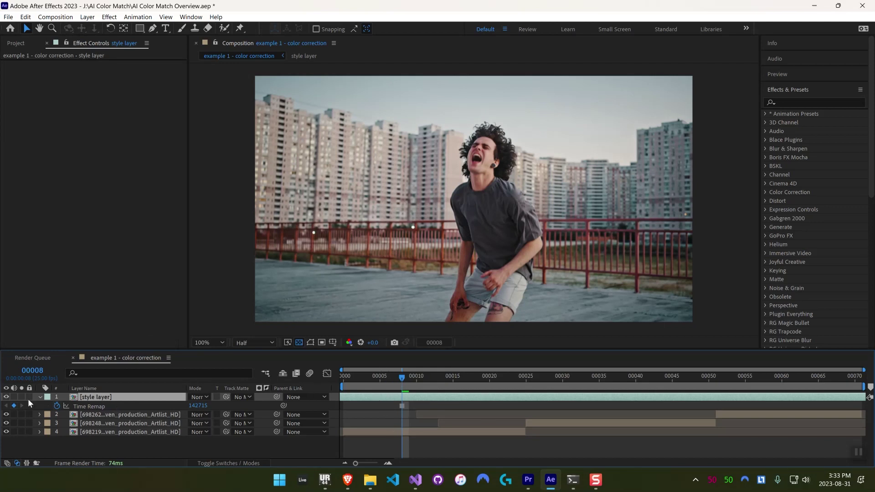
# Step: Hide the style layer and apply AI Color Match to the rooftop clip, matched to the style layer
pyautogui.click(7, 397)
pyautogui.click(135, 432)
pyautogui.rightClick(135, 431)
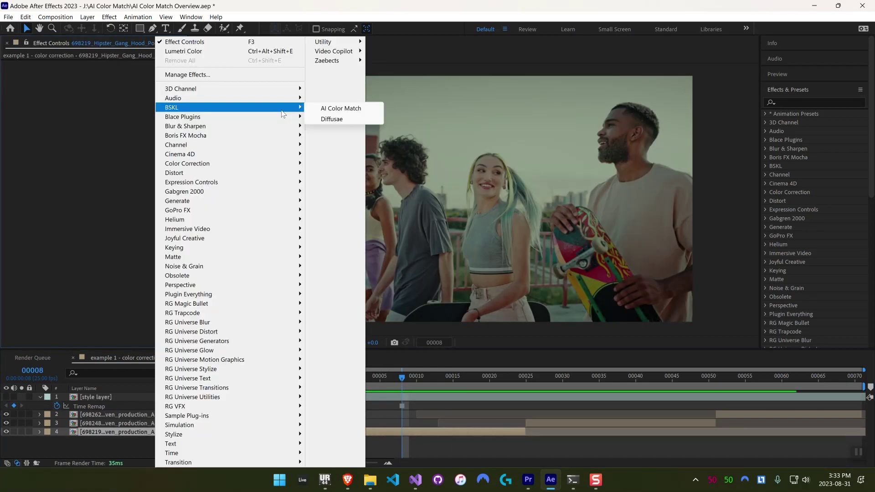
pyautogui.click(340, 108)
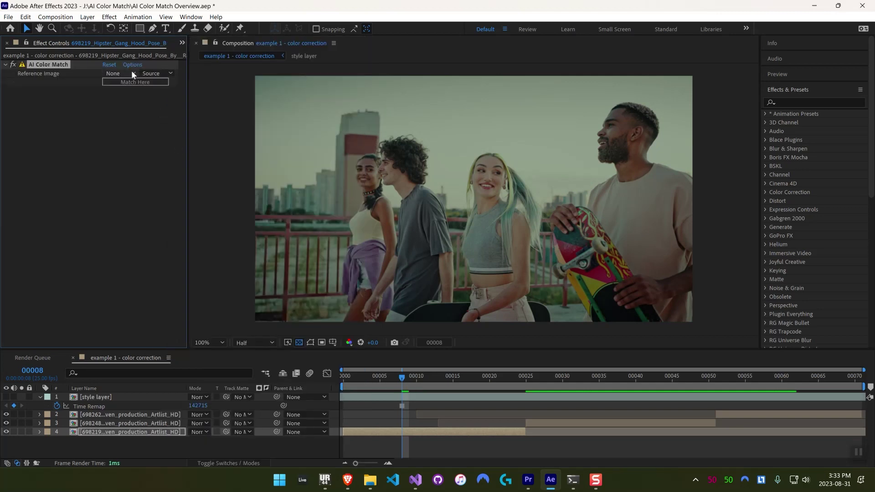
pyautogui.click(131, 73)
pyautogui.click(138, 97)
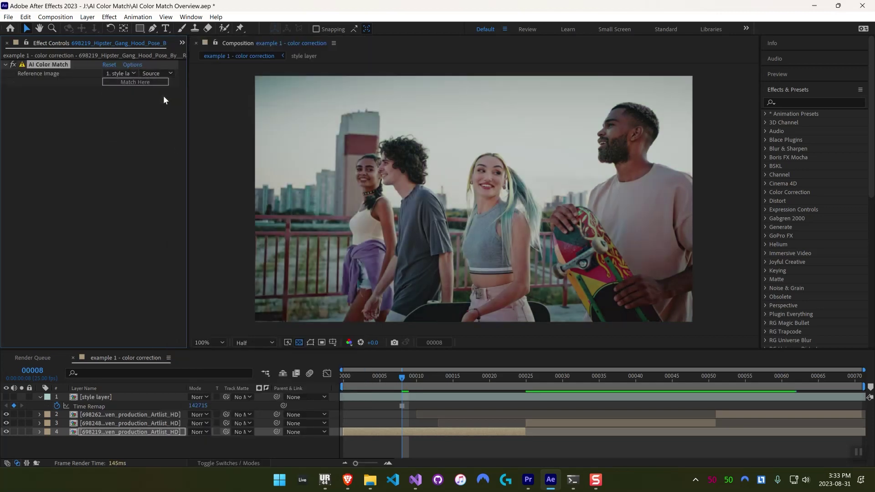
pyautogui.click(149, 83)
# Step: Compare against the style layer, then select the parking-lot clip at its shot
pyautogui.click(7, 397)
pyautogui.click(6, 397)
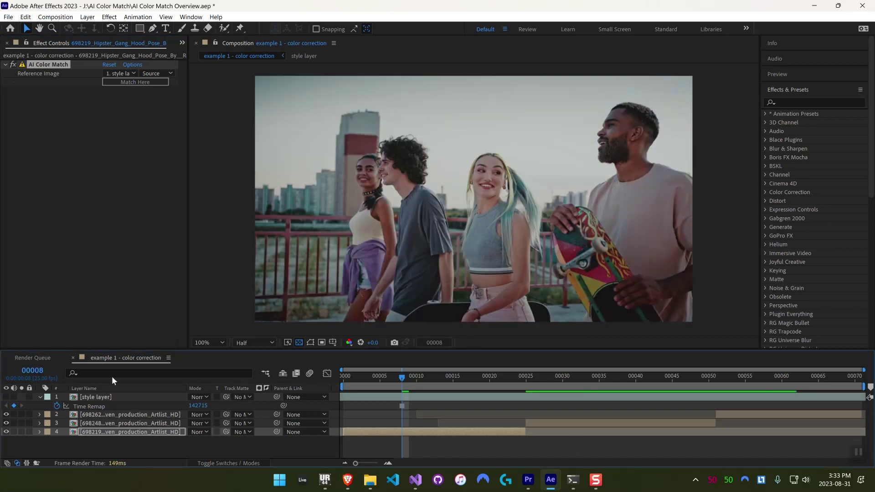
pyautogui.click(66, 67)
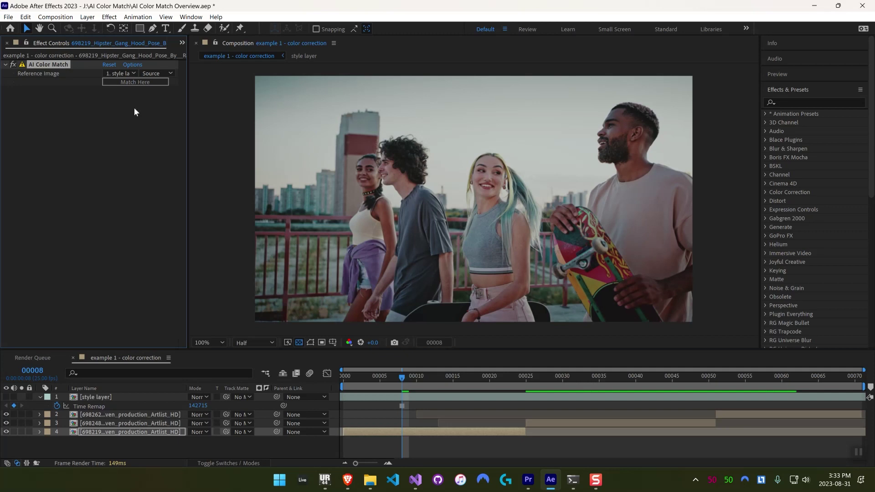
pyautogui.click(610, 374)
pyautogui.click(620, 423)
# Step: Match the parking-lot and shopping-cart clips to the style layer with AI Color Match
pyautogui.click(147, 82)
pyautogui.click(776, 375)
pyautogui.click(780, 415)
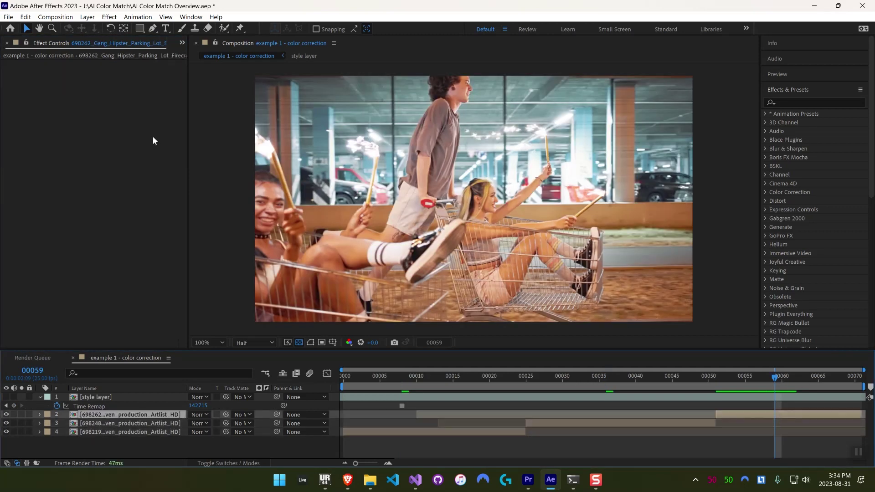
pyautogui.click(134, 82)
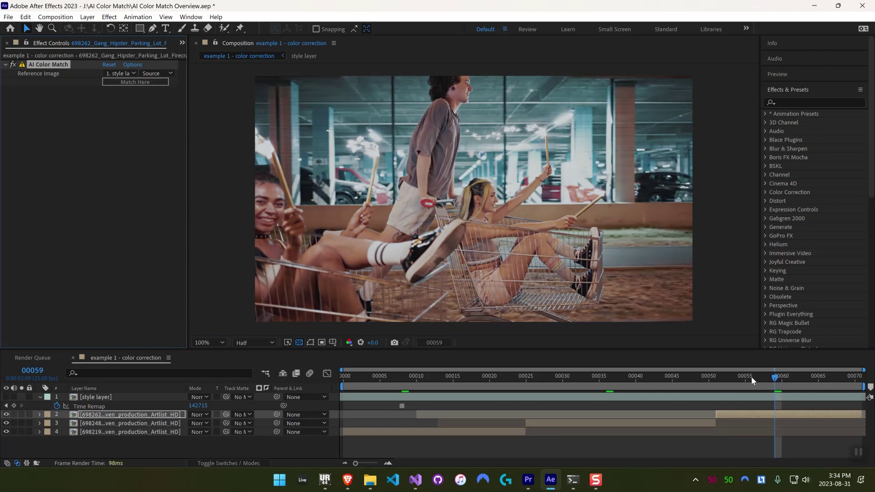
# Step: Review the colour-matched clips at several frames across the composition
pyautogui.moveTo(751, 376)
pyautogui.mouseDown()
pyautogui.moveTo(382, 369)
pyautogui.moveTo(610, 383)
pyautogui.moveTo(502, 376)
pyautogui.moveTo(783, 377)
pyautogui.moveTo(448, 375)
pyautogui.moveTo(772, 398)
pyautogui.moveTo(464, 398)
pyautogui.moveTo(754, 397)
pyautogui.moveTo(539, 387)
pyautogui.moveTo(628, 391)
pyautogui.moveTo(489, 398)
pyautogui.moveTo(743, 402)
pyautogui.moveTo(479, 376)
pyautogui.moveTo(546, 390)
pyautogui.moveTo(767, 398)
pyautogui.moveTo(470, 399)
pyautogui.moveTo(506, 386)
pyautogui.mouseUp()
pyautogui.click(517, 423)
pyautogui.click(479, 414)
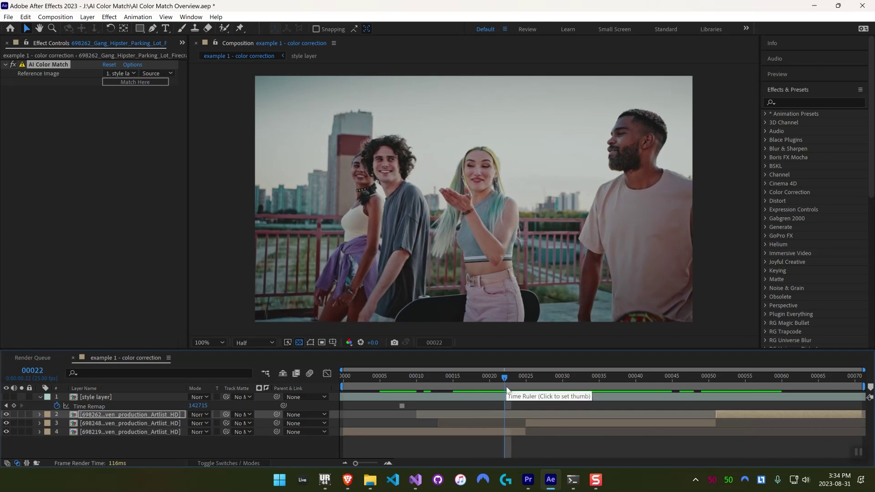
# Step: Add an adjustment layer with Lumetri Color: exposure 0.4, lower contrast, slightly warmer temperature
pyautogui.hotkey('ctrl', 'alt', 'y')
pyautogui.click(792, 103)
pyautogui.write('lume')
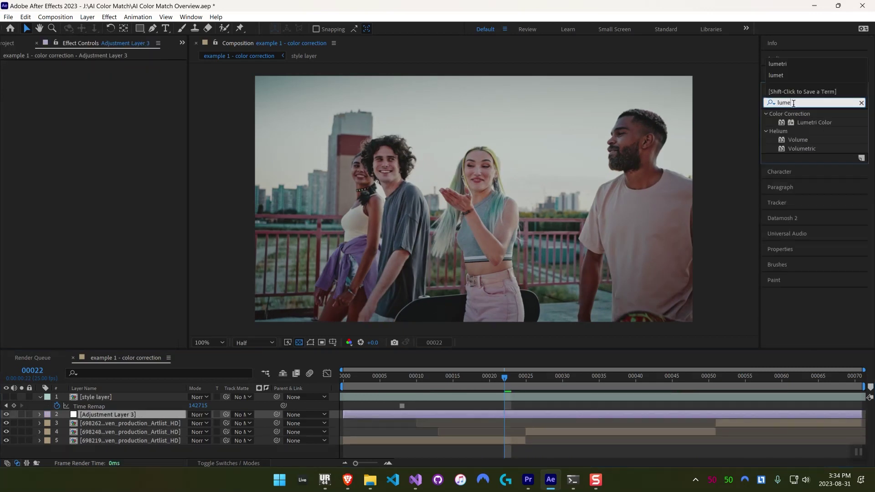
pyautogui.write('tri')
pyautogui.moveTo(812, 122); pyautogui.dragTo(54, 101)
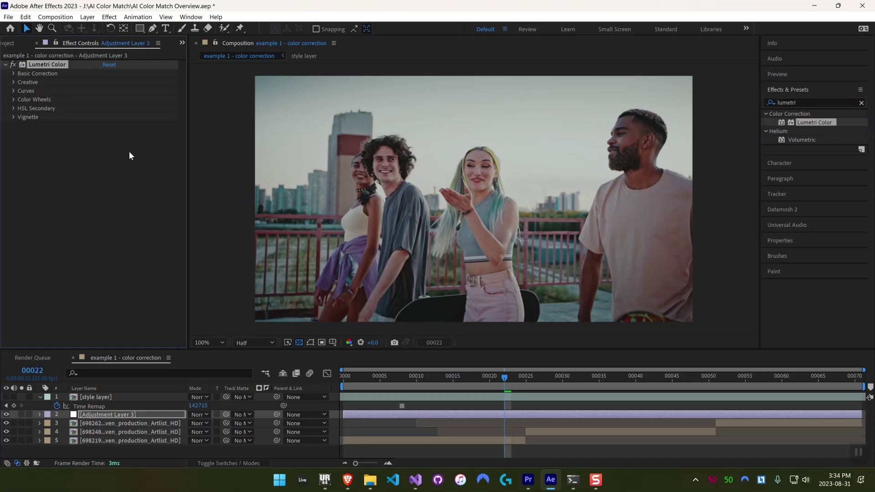
pyautogui.click(13, 72)
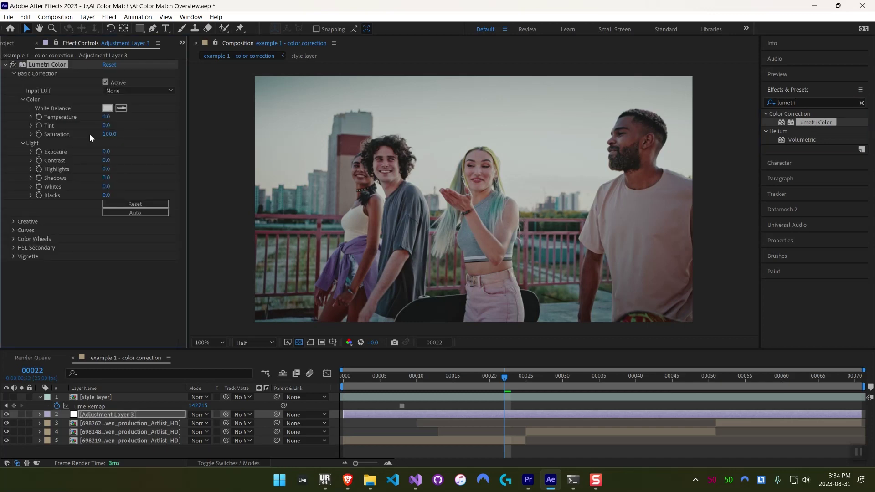
pyautogui.moveTo(106, 153)
pyautogui.mouseDown()
pyautogui.moveTo(292, 170)
pyautogui.moveTo(274, 170)
pyautogui.mouseUp()
pyautogui.moveTo(106, 116); pyautogui.dragTo(123, 118)
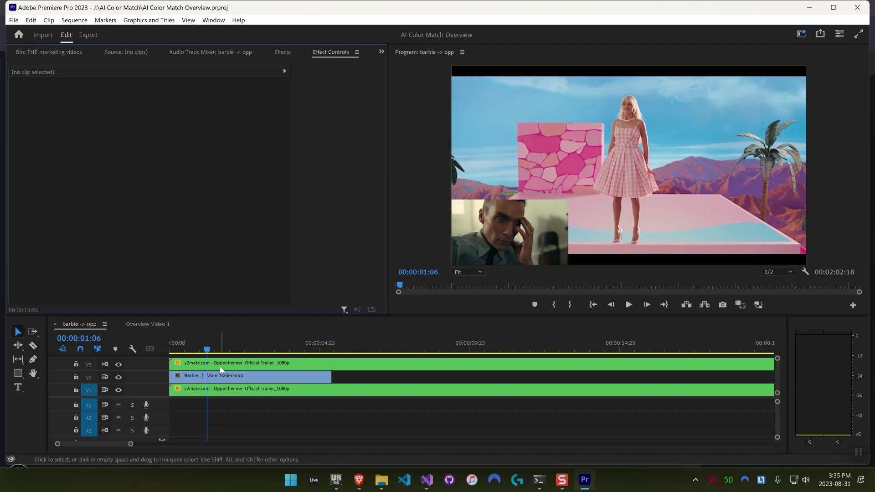
pyautogui.click(118, 364)
pyautogui.click(239, 390)
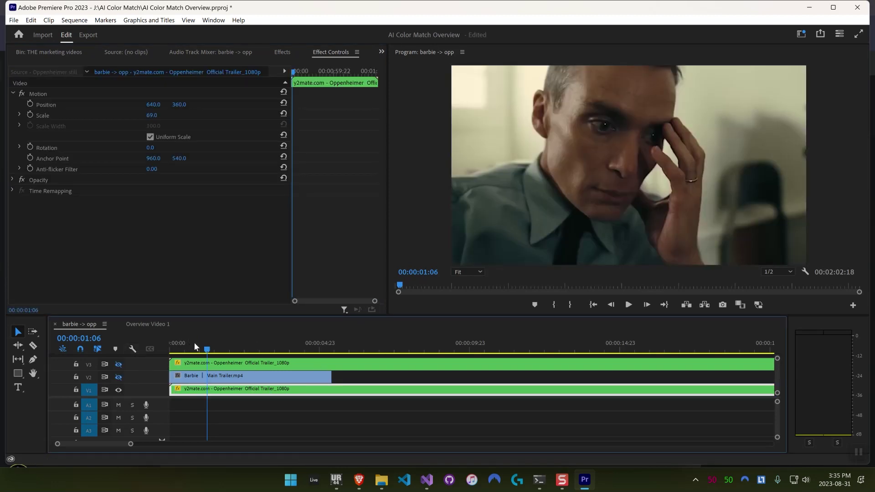
pyautogui.moveTo(195, 342)
pyautogui.mouseDown()
pyautogui.moveTo(260, 341)
pyautogui.moveTo(201, 335)
pyautogui.moveTo(254, 337)
pyautogui.moveTo(244, 335)
pyautogui.moveTo(194, 345)
pyautogui.moveTo(270, 347)
pyautogui.moveTo(225, 346)
pyautogui.moveTo(235, 345)
pyautogui.mouseUp()
pyautogui.click(118, 376)
pyautogui.click(267, 375)
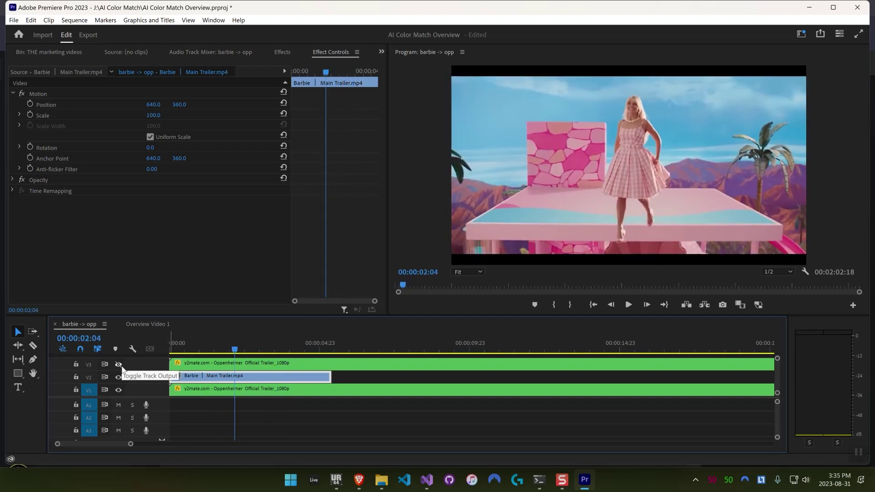
pyautogui.click(120, 365)
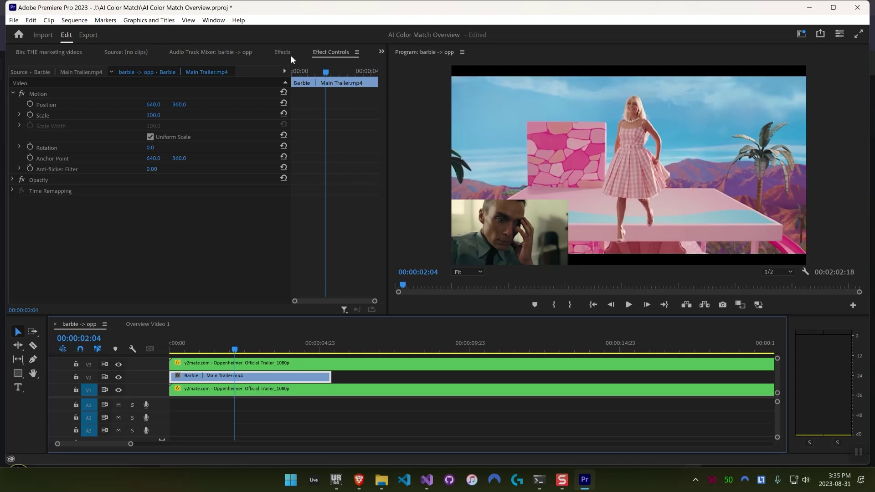
# Step: Apply AI Color Match from Video Effects > BSKL to the Barbie clip
pyautogui.click(291, 56)
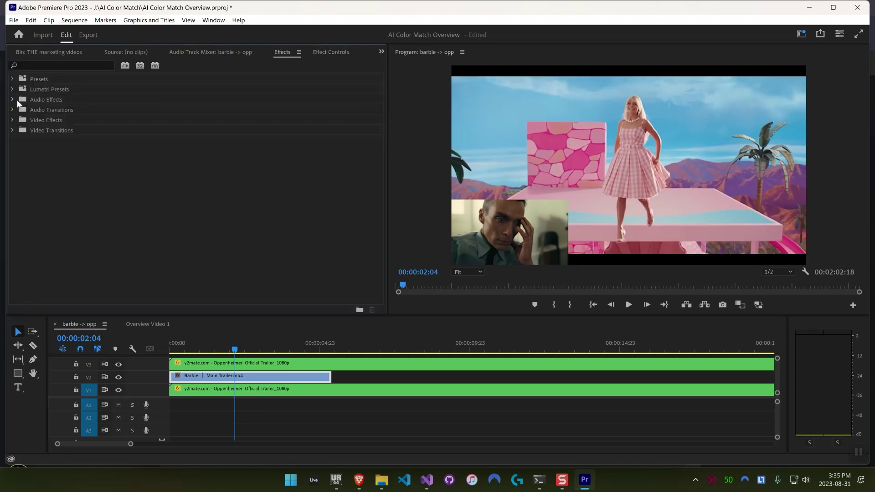
pyautogui.click(12, 119)
pyautogui.click(18, 141)
pyautogui.moveTo(59, 150); pyautogui.dragTo(259, 377)
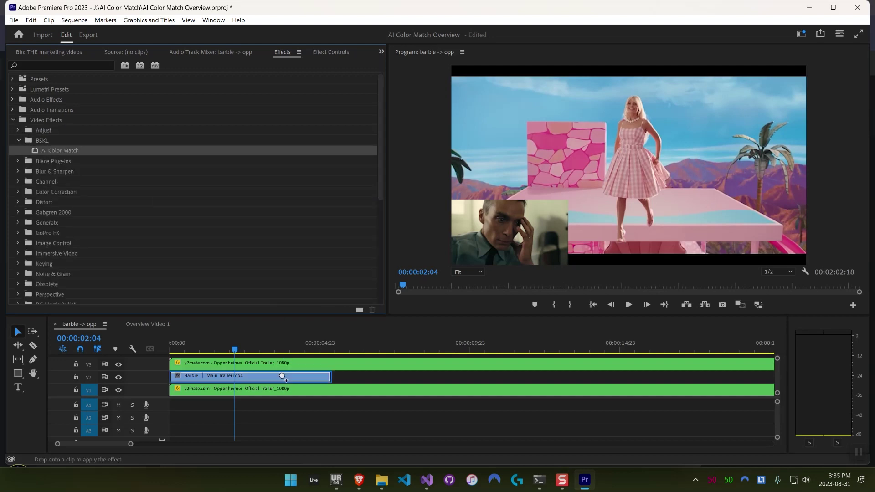
# Step: Set AI Color Match's reference image to Video 1 and preview the matched Barbie clip
pyautogui.click(331, 53)
pyautogui.click(169, 221)
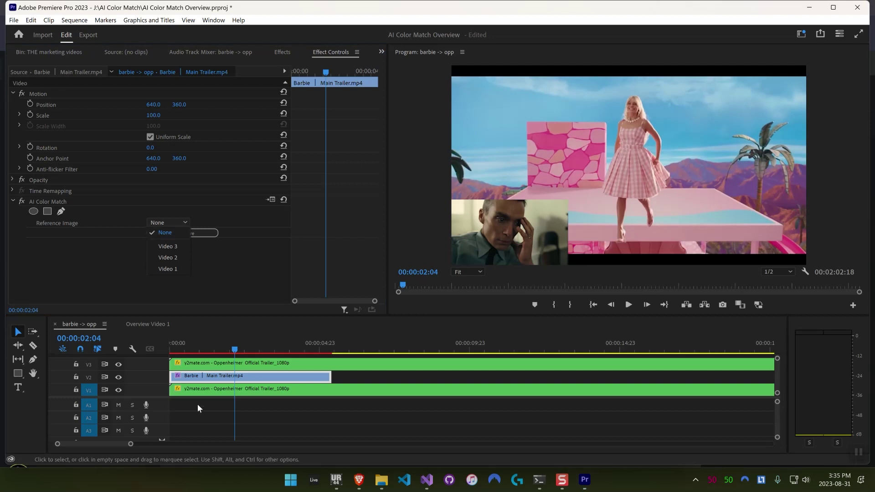
pyautogui.click(168, 271)
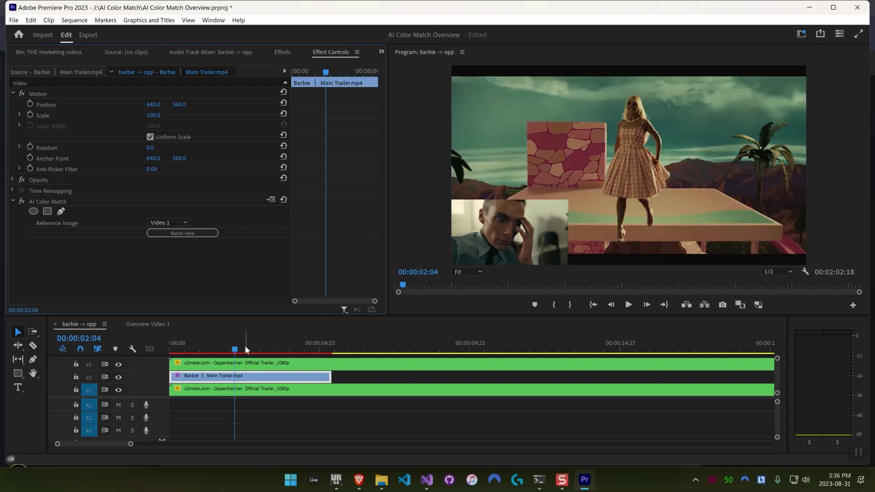
pyautogui.moveTo(241, 346)
pyautogui.mouseDown()
pyautogui.moveTo(289, 349)
pyautogui.moveTo(178, 349)
pyautogui.mouseUp()
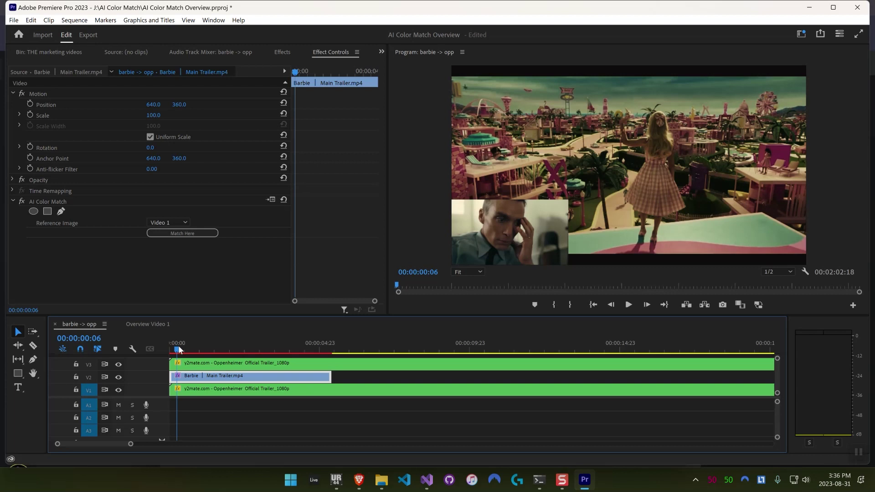